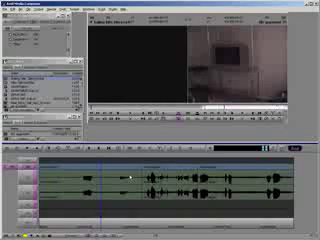
Set In and Out points spanning the whole clip under the position indicator, across all tracks
key("t")
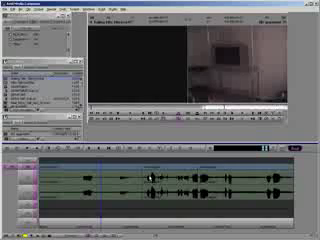
left_click(151, 178)
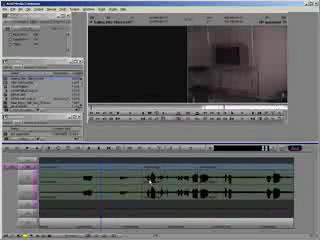
key("t")
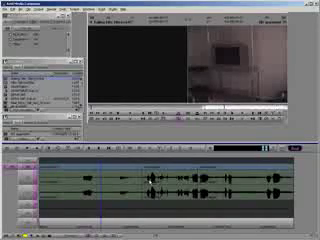